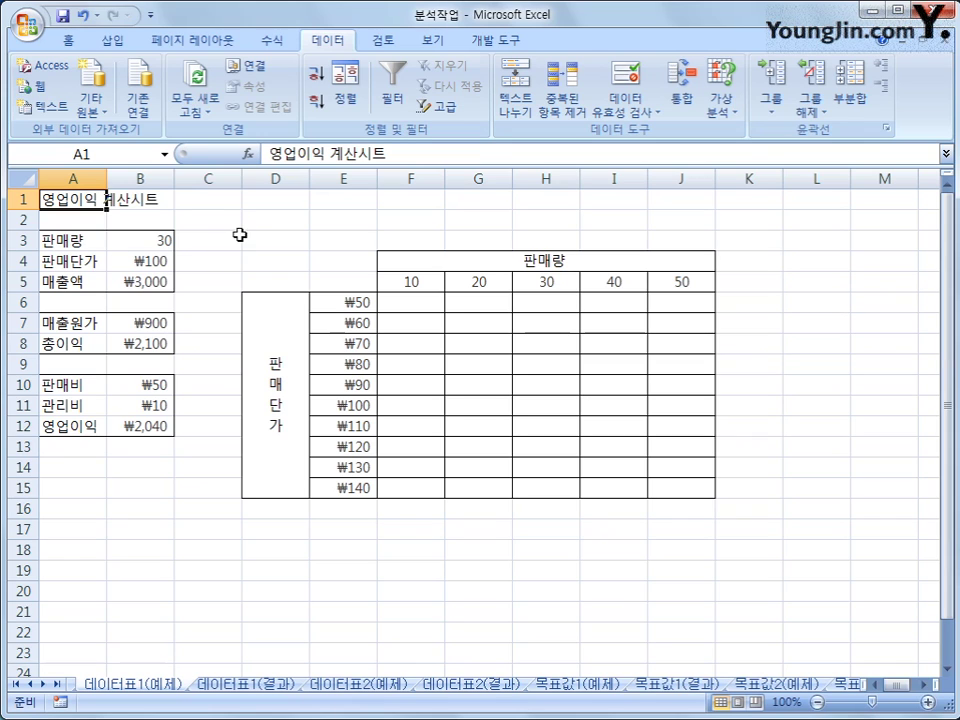
- Examine the values and formulas in B3:B12 of the operating profit calculation, from 판매량 down to 영업이익
click(160, 246)
click(148, 263)
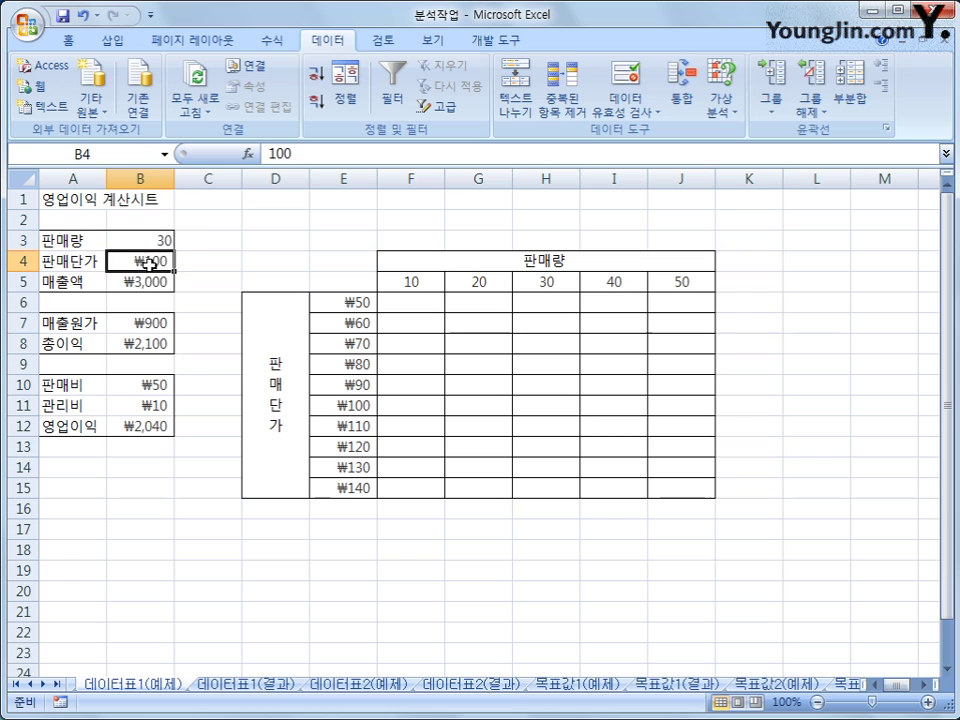
click(155, 281)
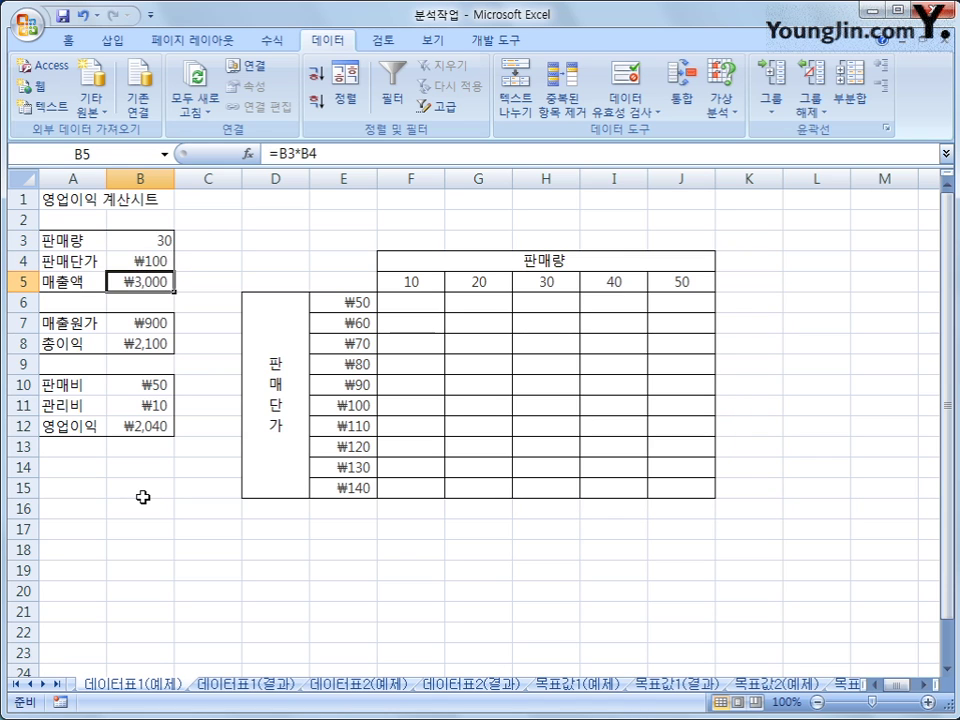
click(141, 326)
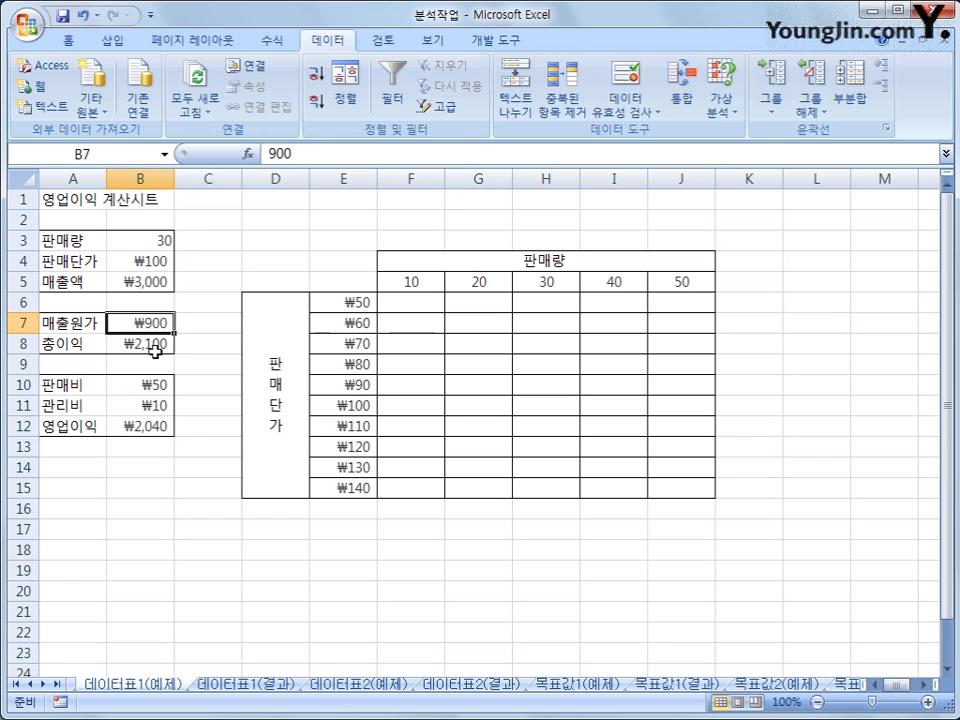
click(155, 353)
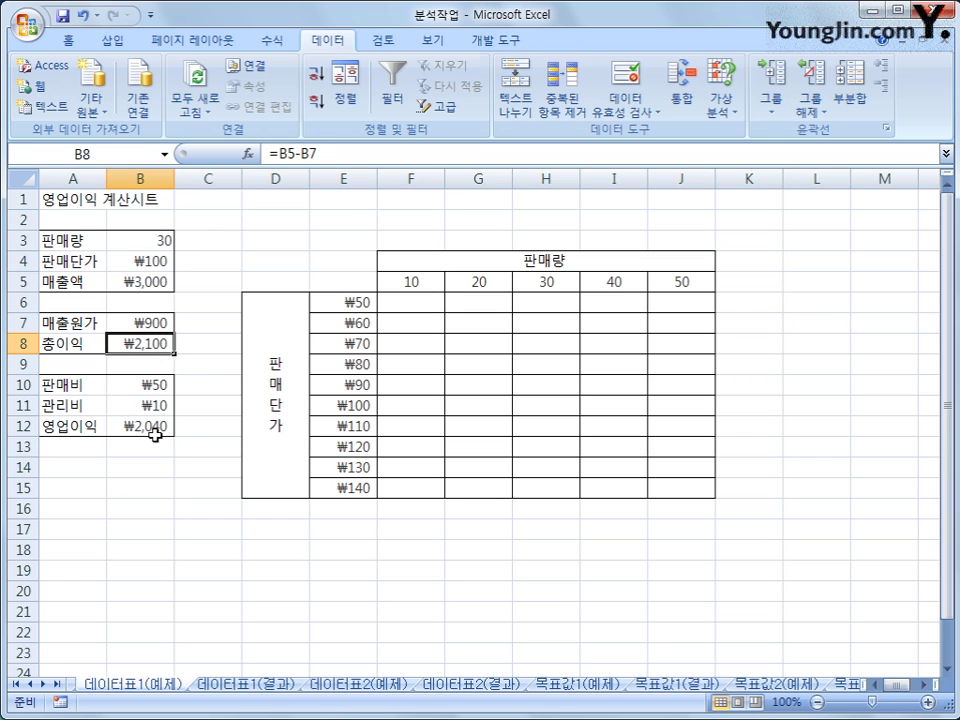
click(161, 385)
click(157, 405)
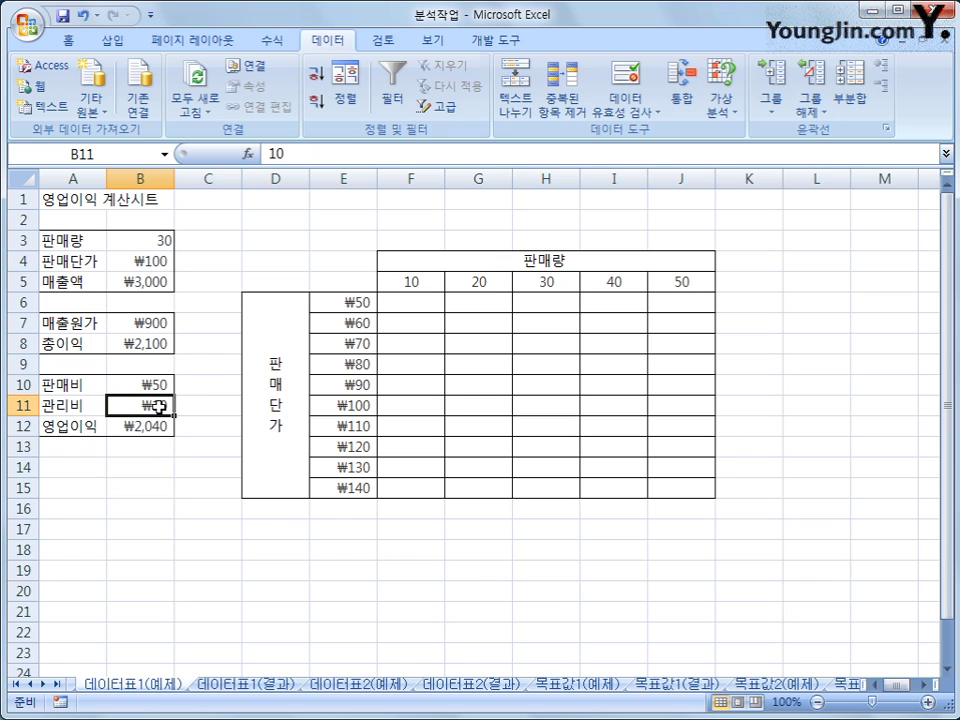
click(155, 427)
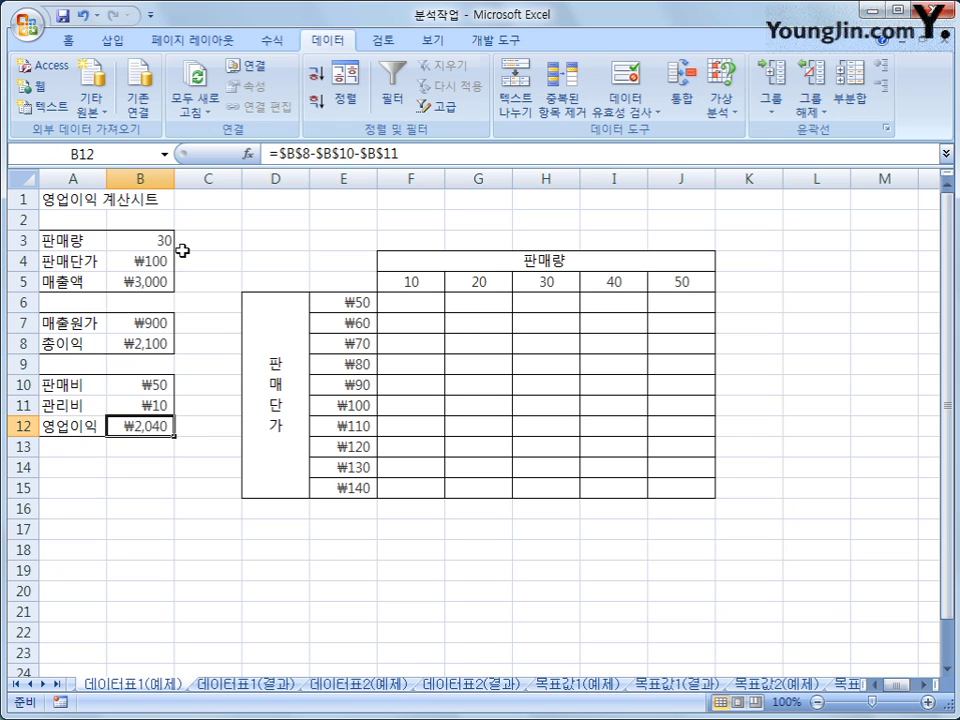
- Compare the 판매량 and 판매단가 input cells with the table's header row F5:J5 and column E6:E15, and review the 영업이익 formula
click(133, 242)
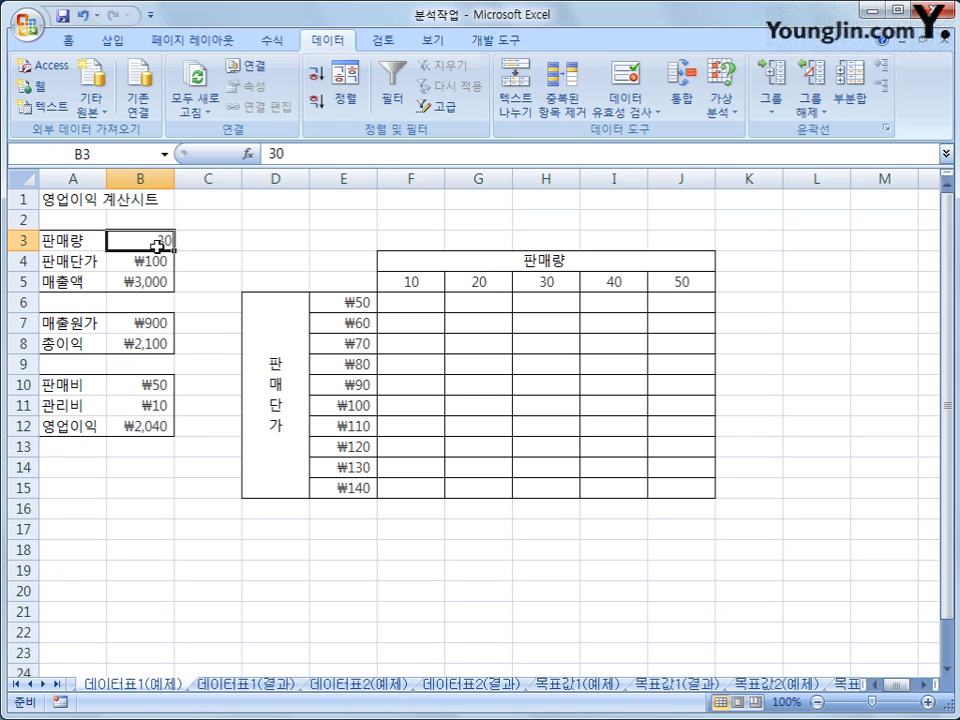
click(433, 287)
click(495, 283)
click(700, 282)
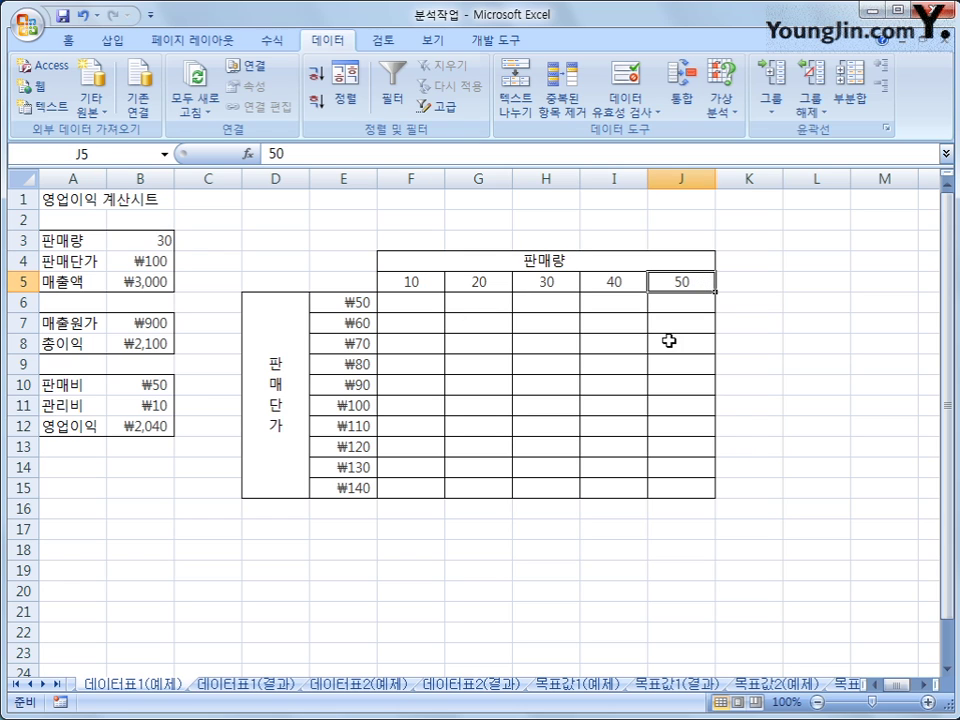
click(162, 260)
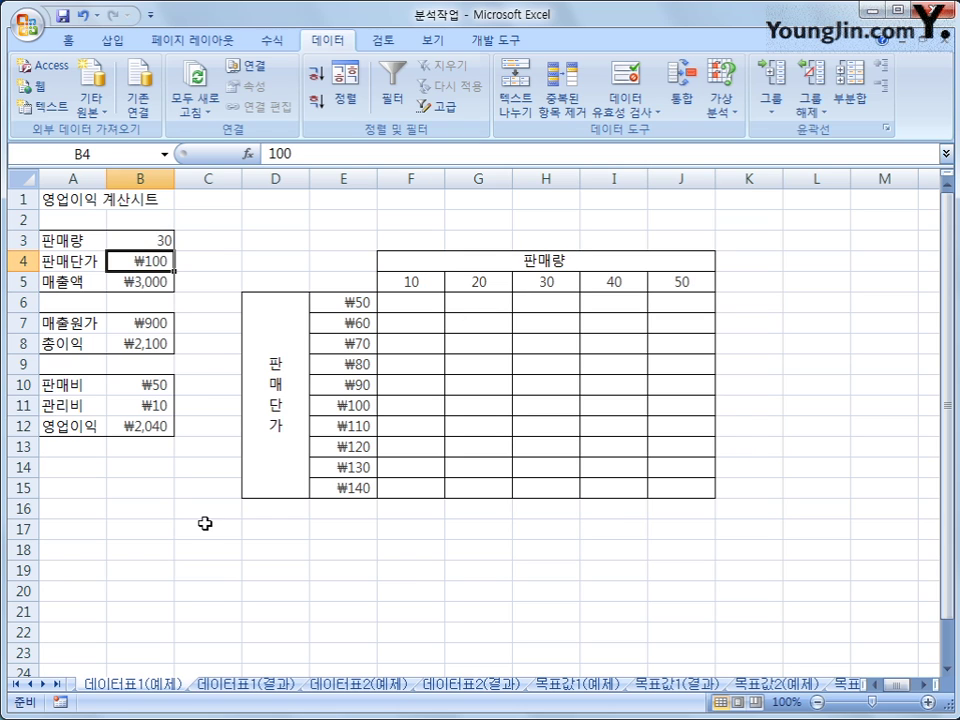
click(342, 297)
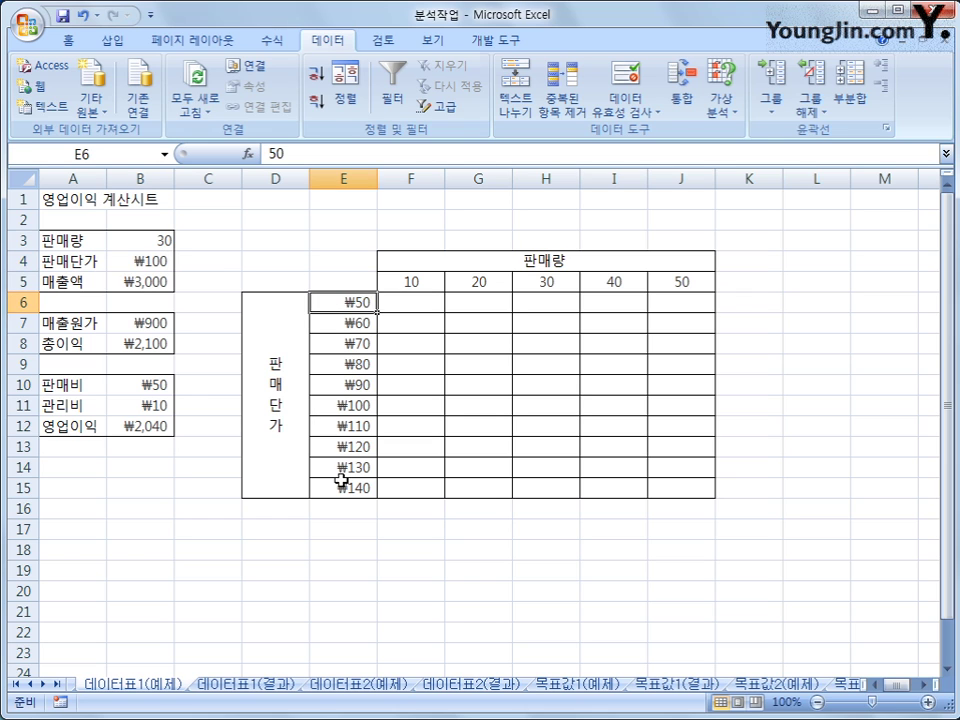
click(338, 486)
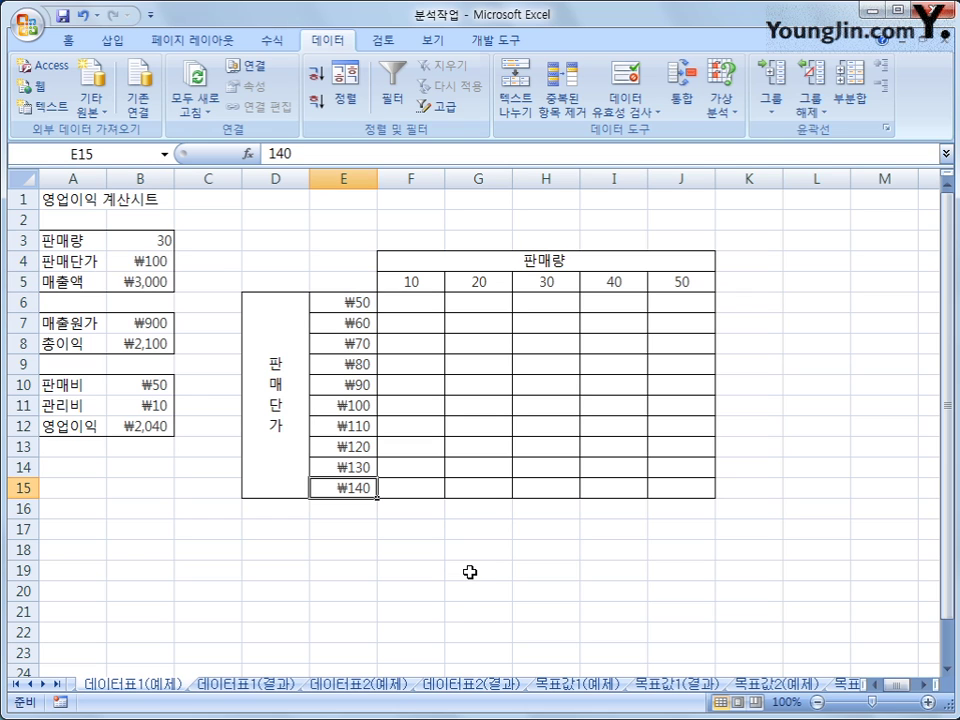
click(124, 424)
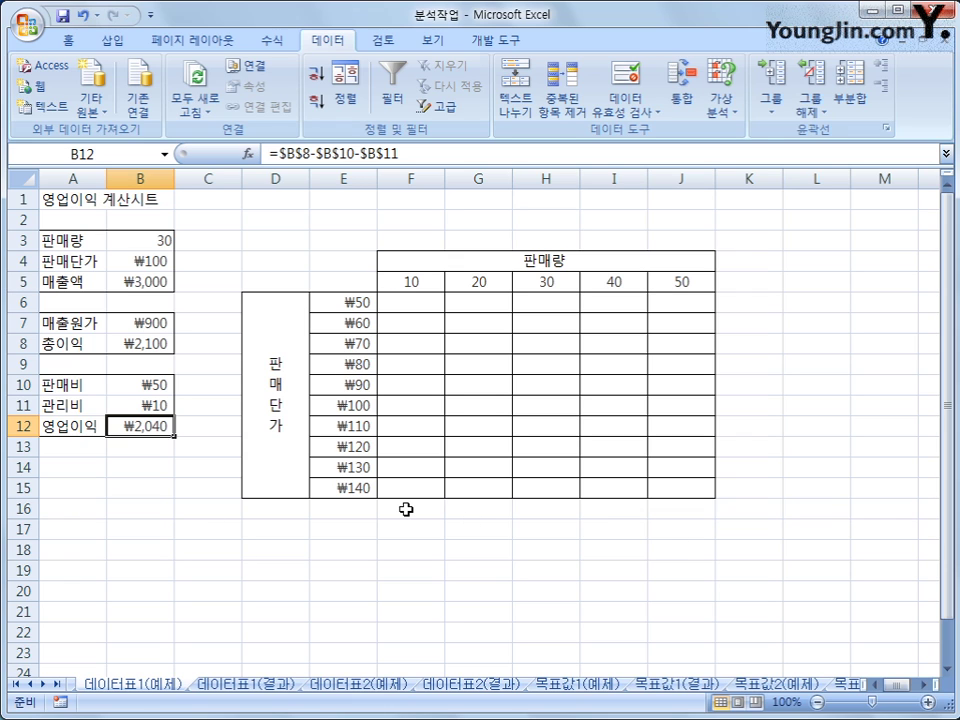
- Enter the formula =B12 in corner cell E5 to link the table to the 영업이익 result
click(340, 289)
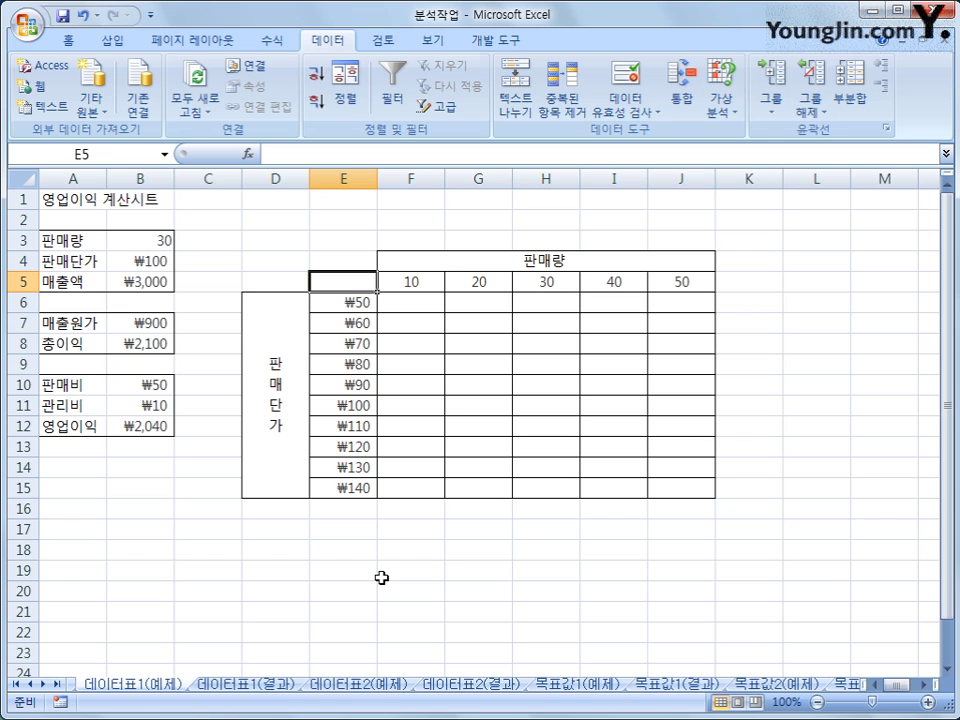
text(=)
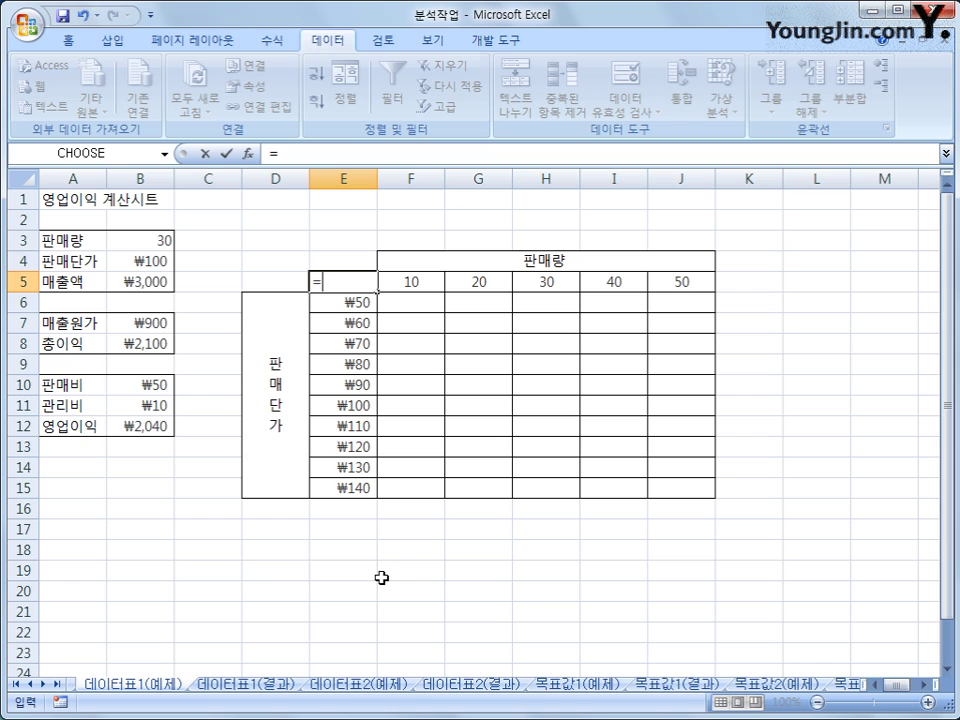
click(154, 428)
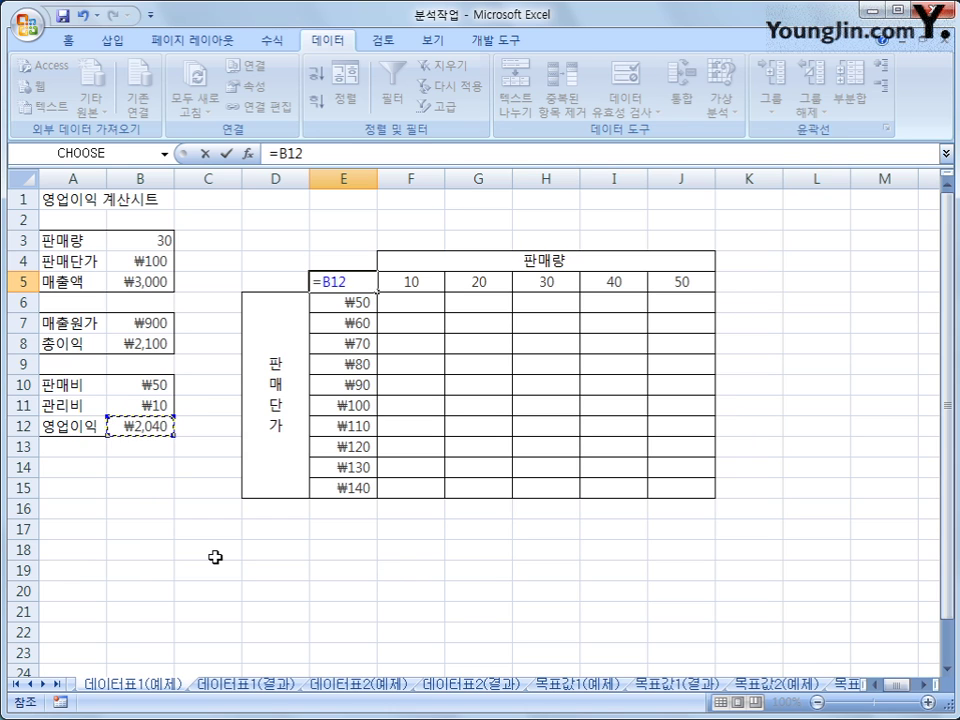
key(Return)
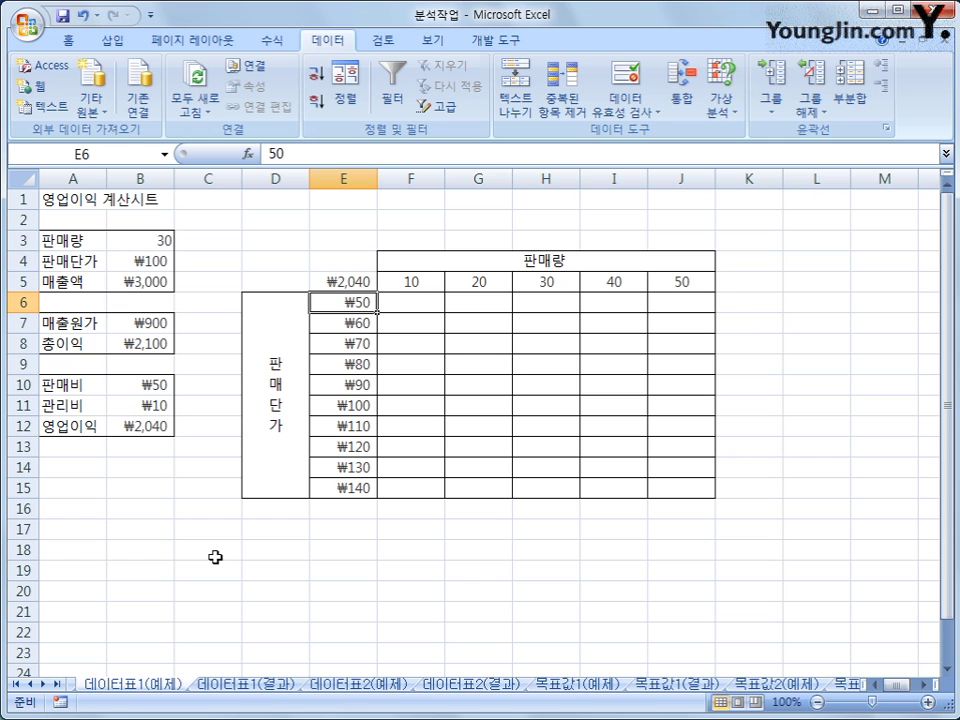
- Create a two-variable data table over E5:J15 with row input cell $B$3 and column input cell $B$4, and check the formula in J15
drag(326, 274, 667, 491)
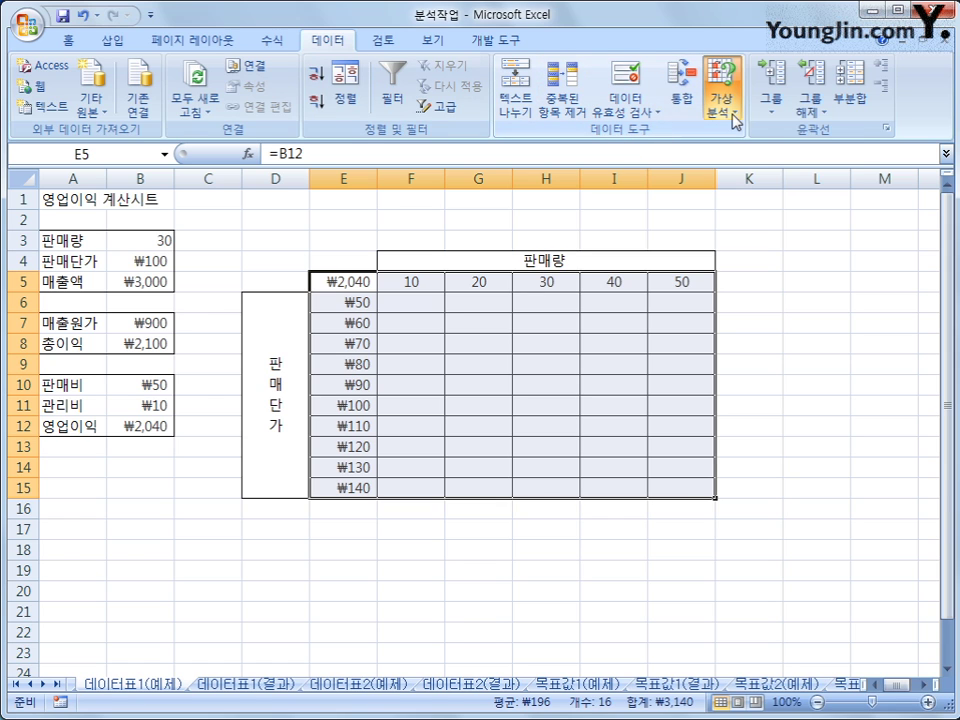
click(735, 118)
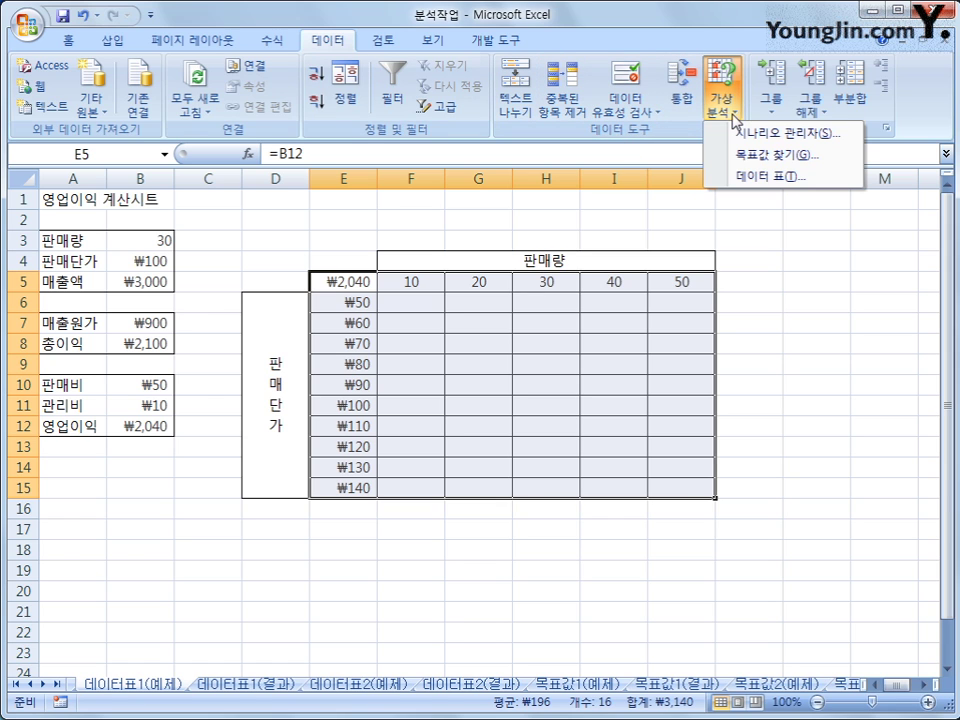
click(741, 178)
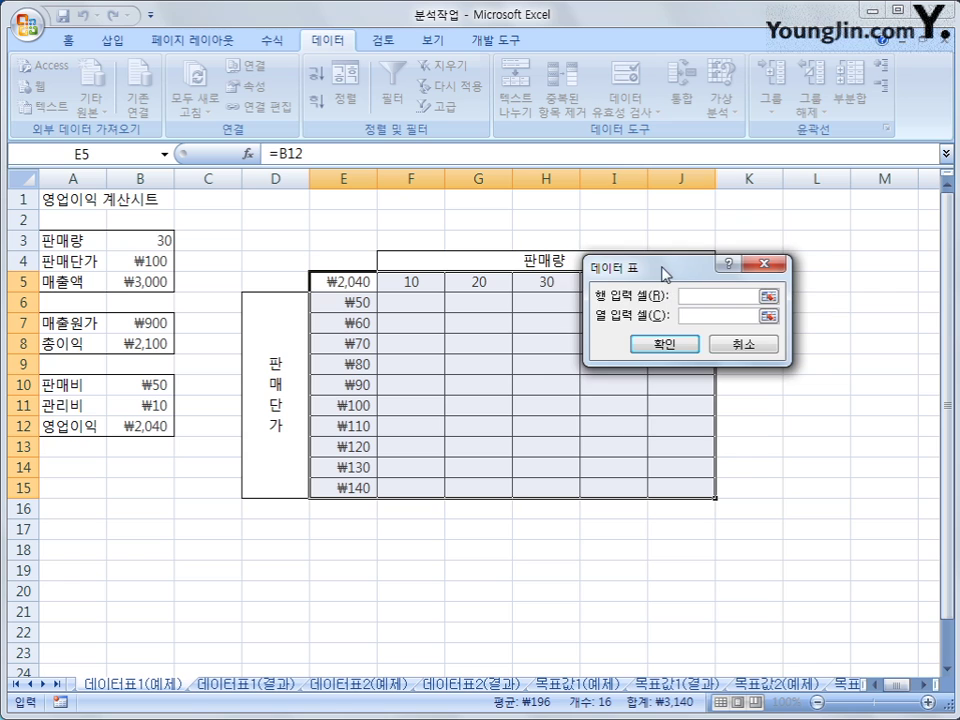
drag(665, 272, 621, 369)
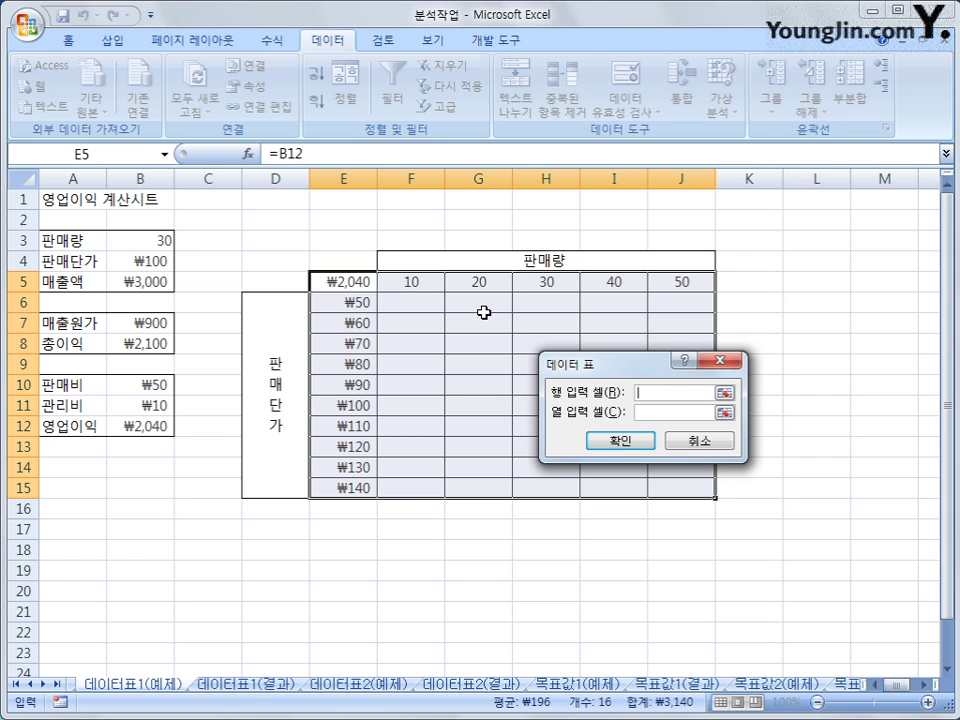
click(158, 240)
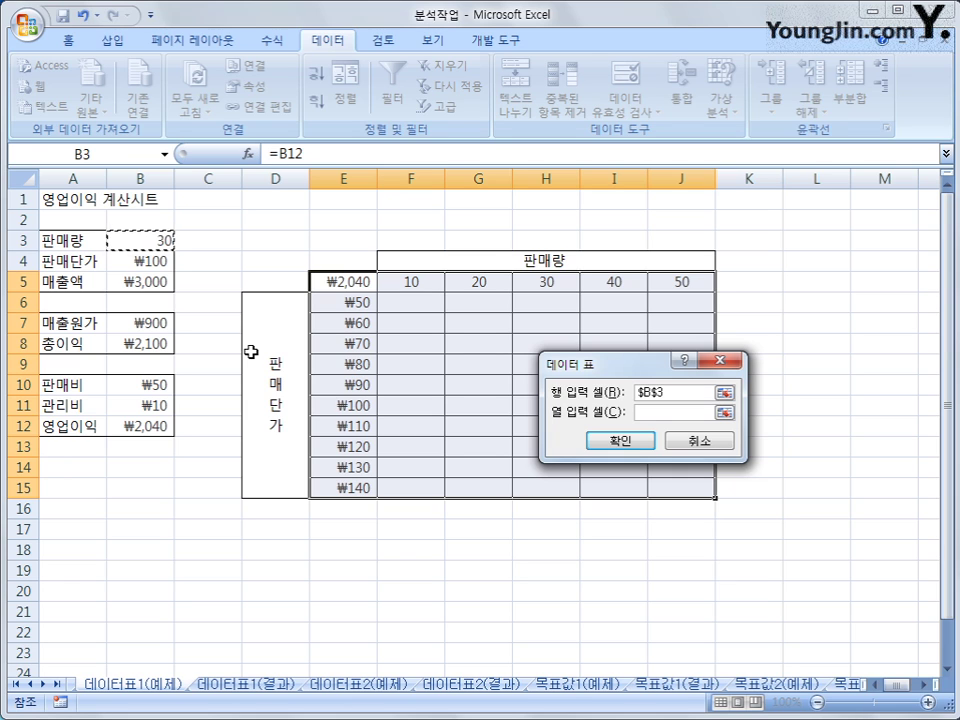
click(660, 414)
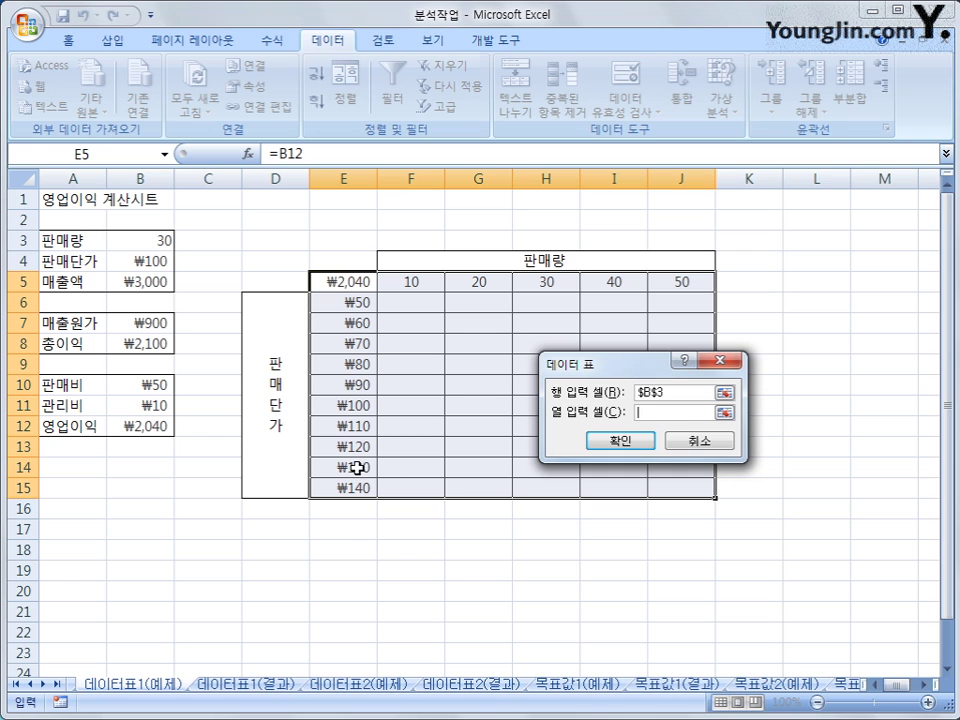
click(137, 261)
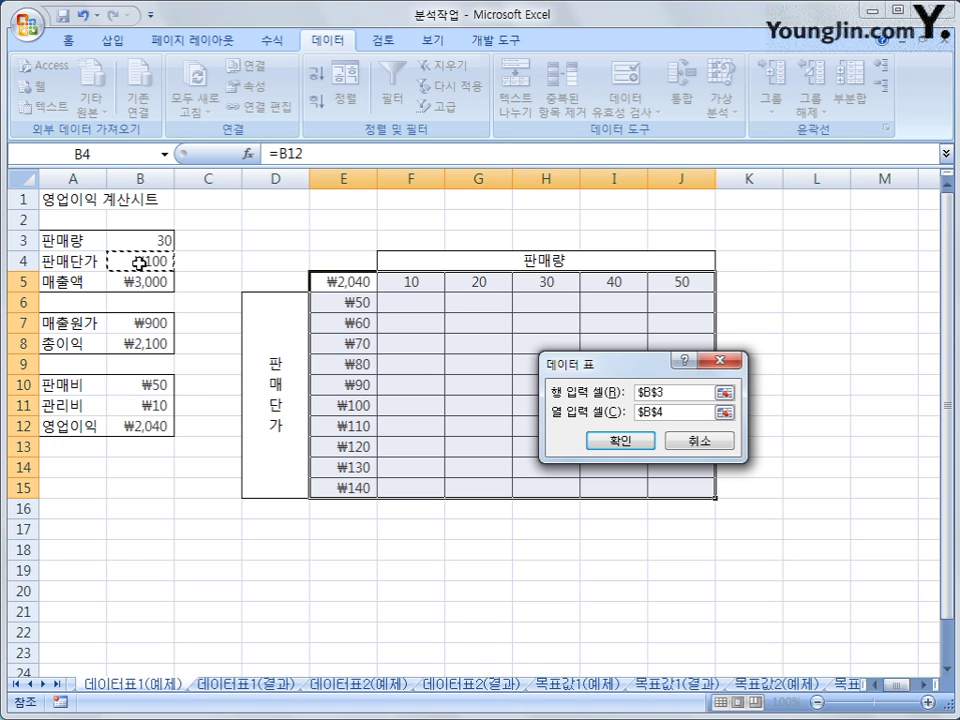
click(638, 445)
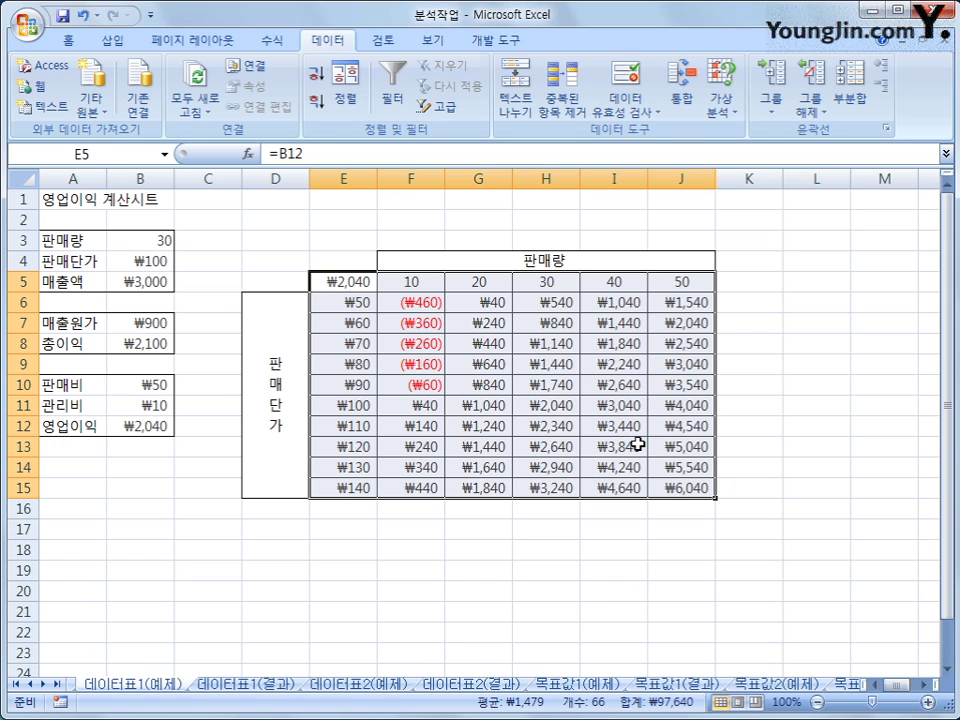
click(673, 490)
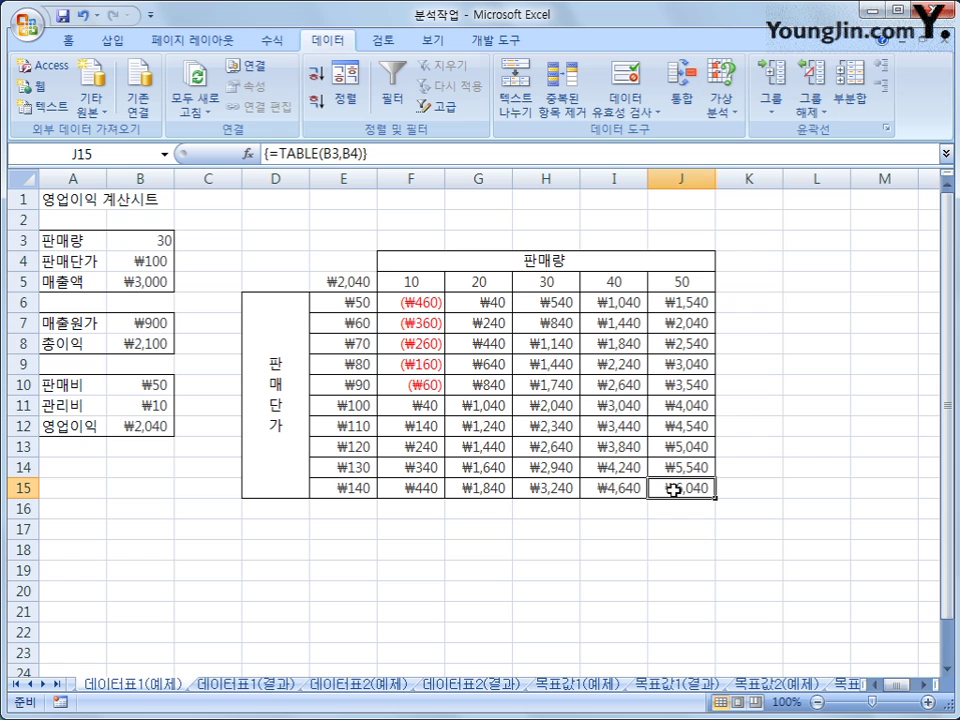
- Open the 데이터표2(예제) sheet and examine the loan inputs, the 월상환액 formula, and the table's 대출기간 and 년이자 headings
click(355, 684)
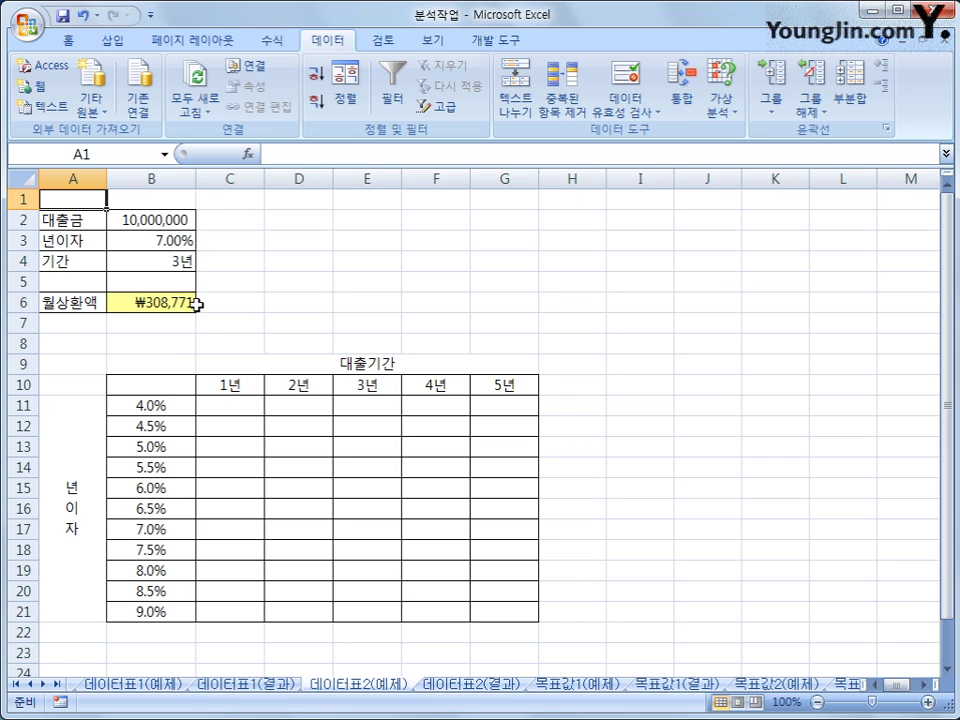
click(161, 213)
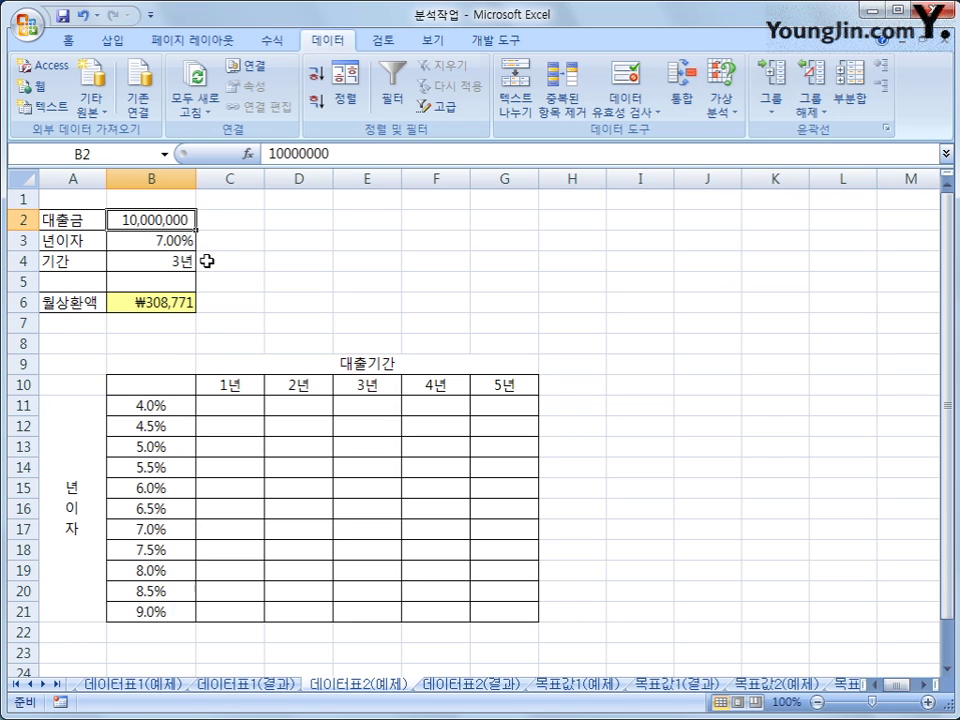
click(188, 244)
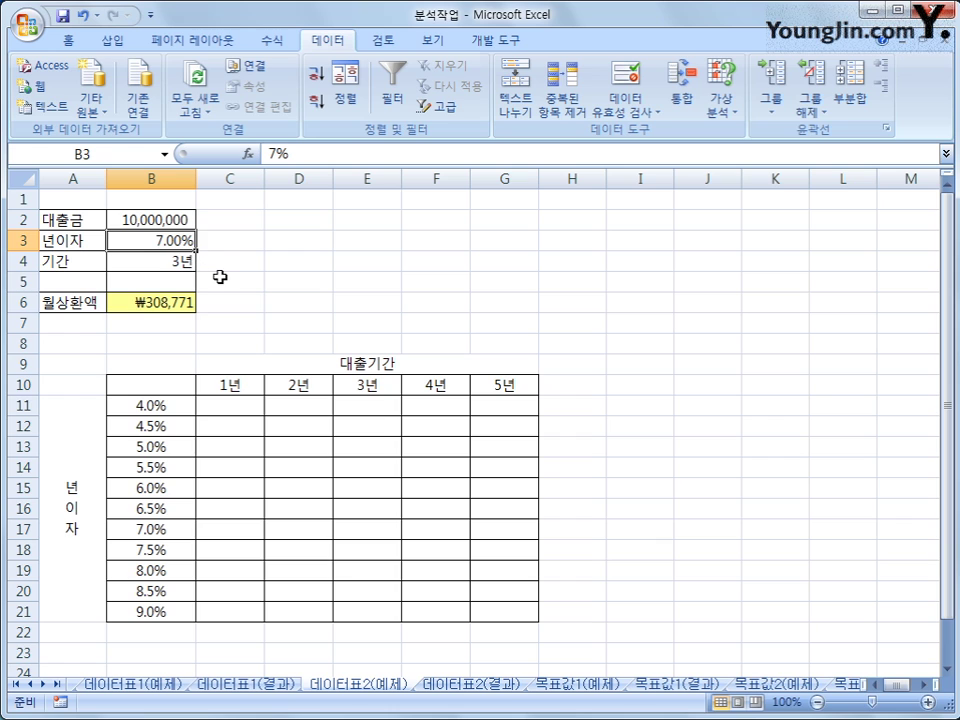
click(180, 260)
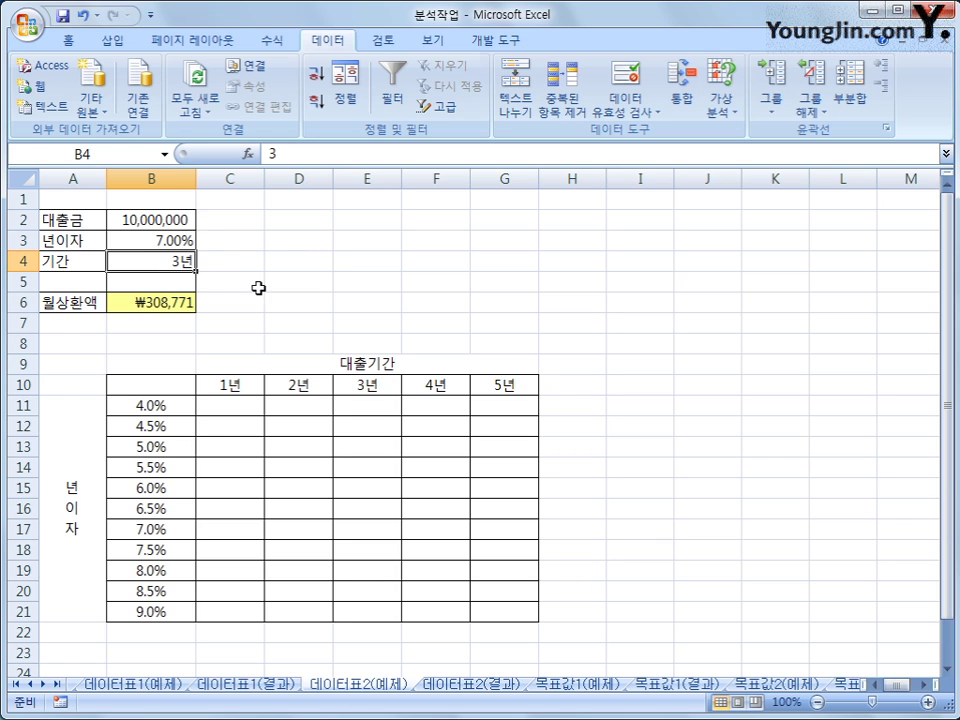
click(159, 306)
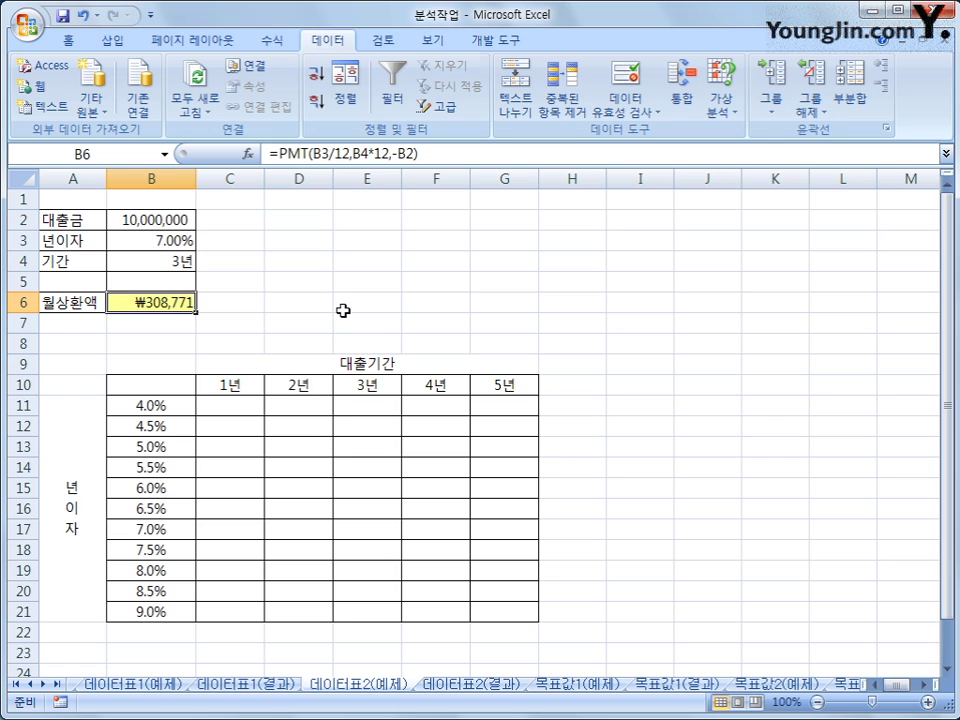
click(243, 382)
click(514, 384)
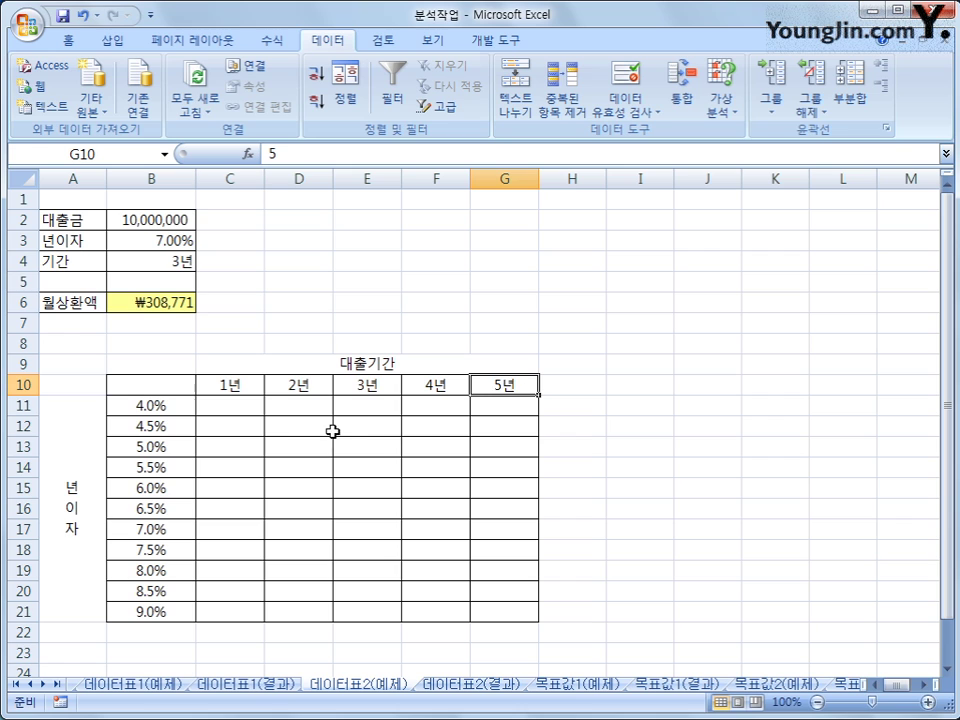
click(176, 404)
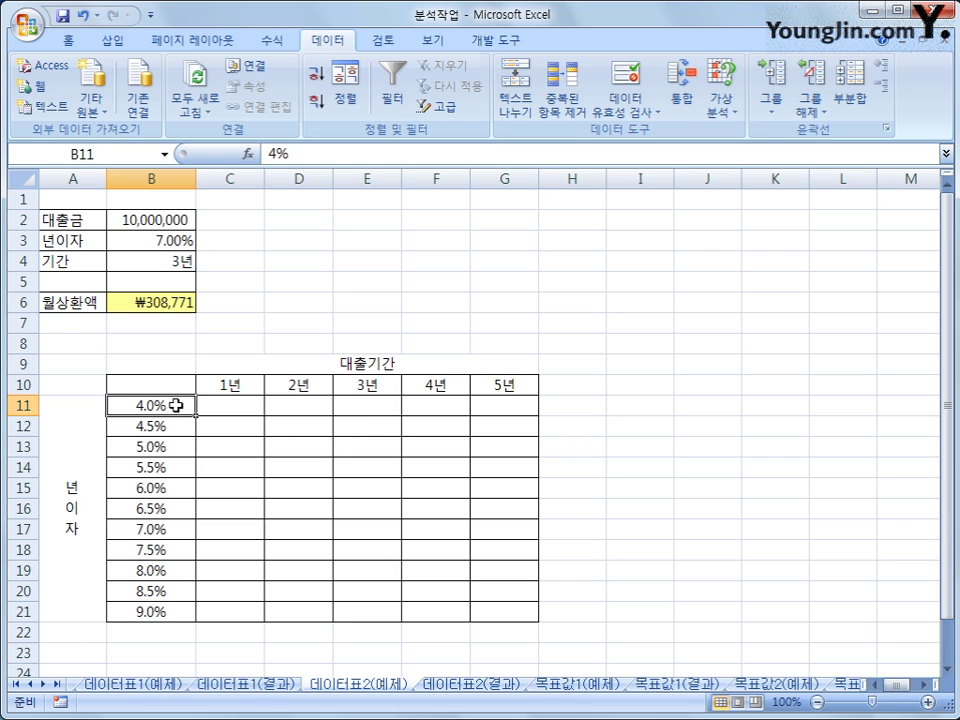
click(170, 611)
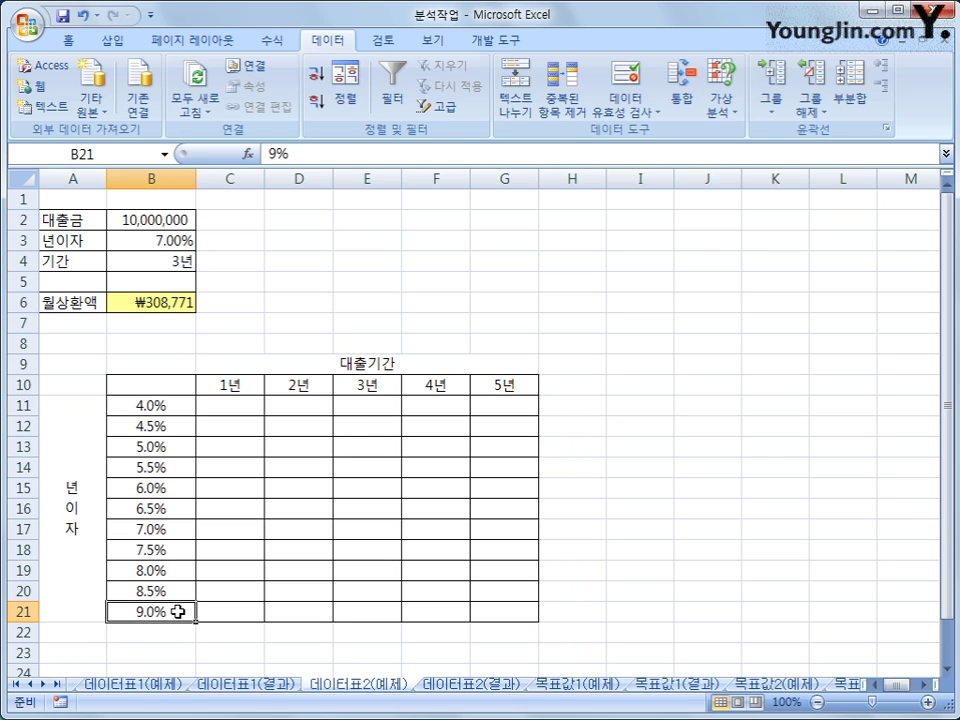
- Enter the formula =B6 in corner cell B10 to link the table to the 월상환액 result
click(184, 386)
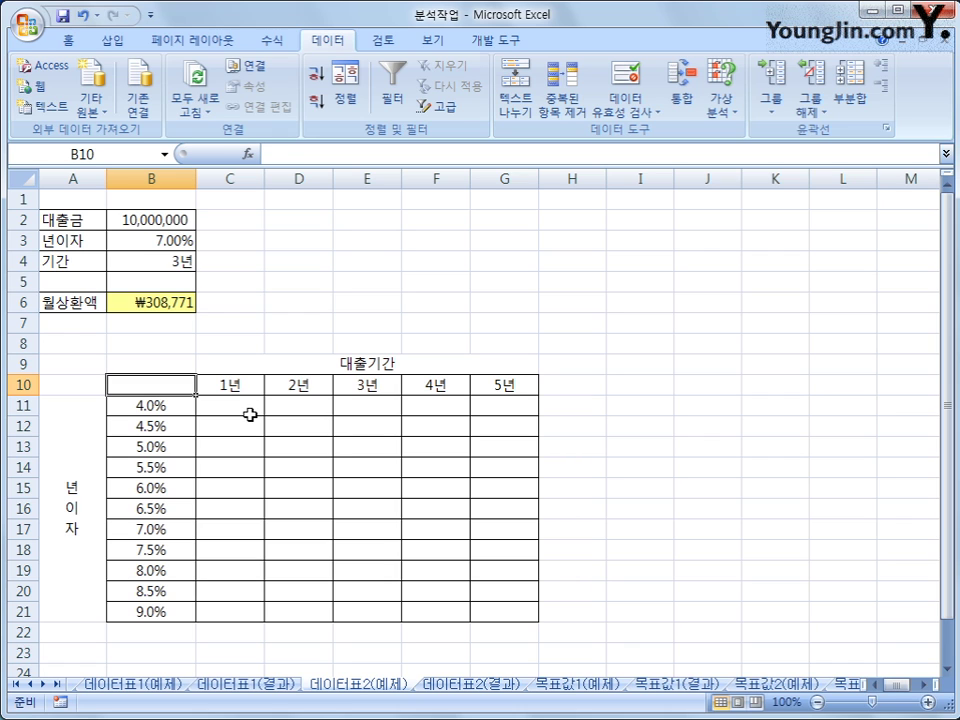
text(=)
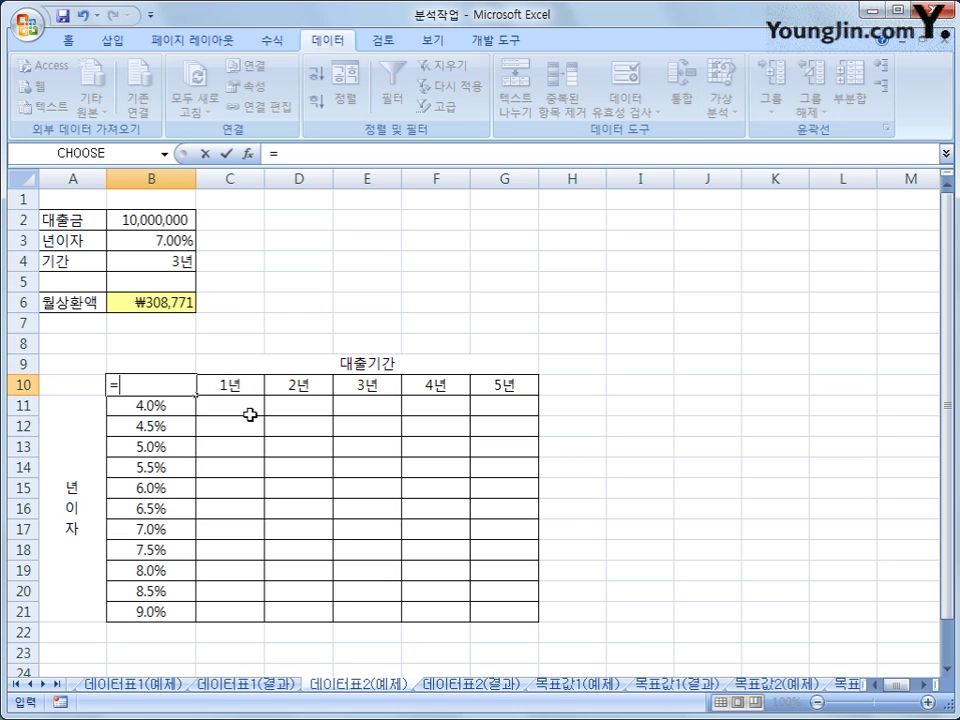
click(160, 299)
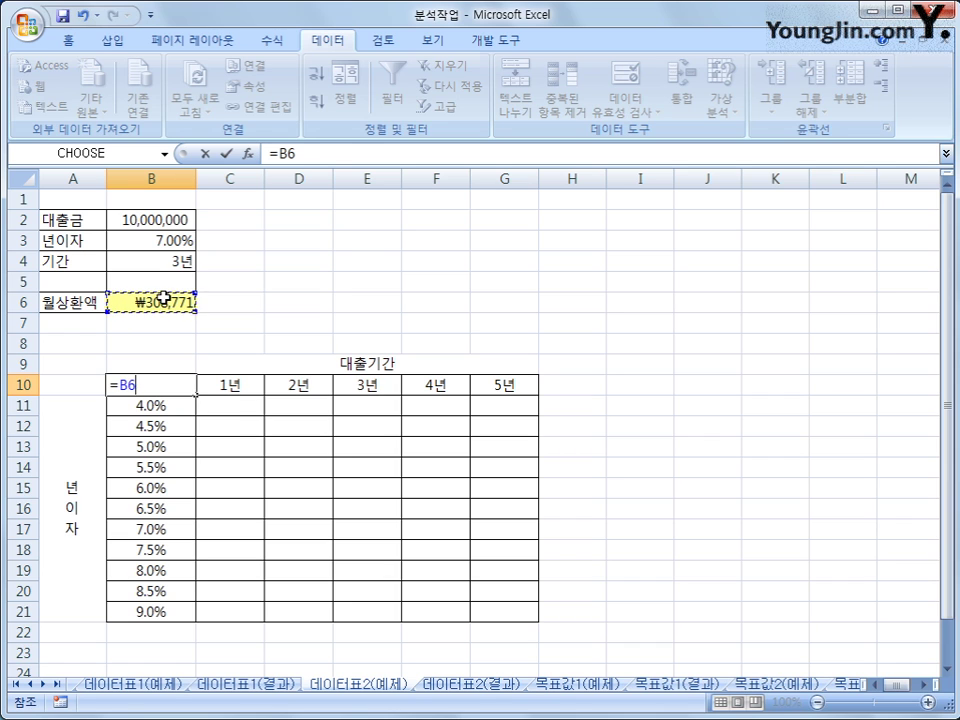
key(Return)
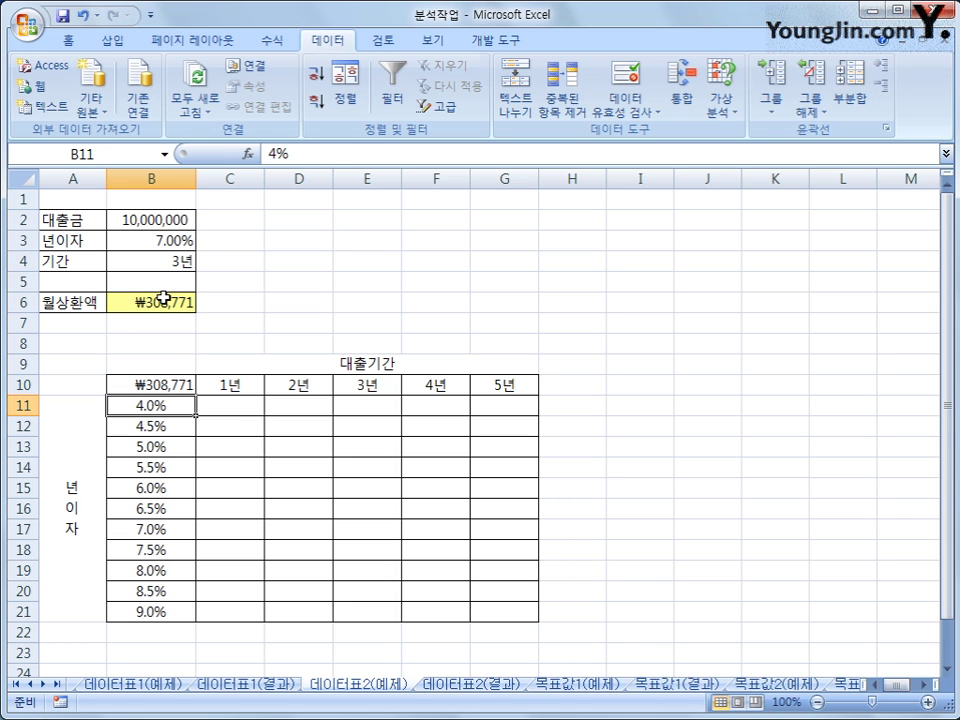
- Create a two-variable data table over B10:G21 with row input cell $B$4 and column input cell $B$3
click(157, 385)
drag(157, 385, 498, 604)
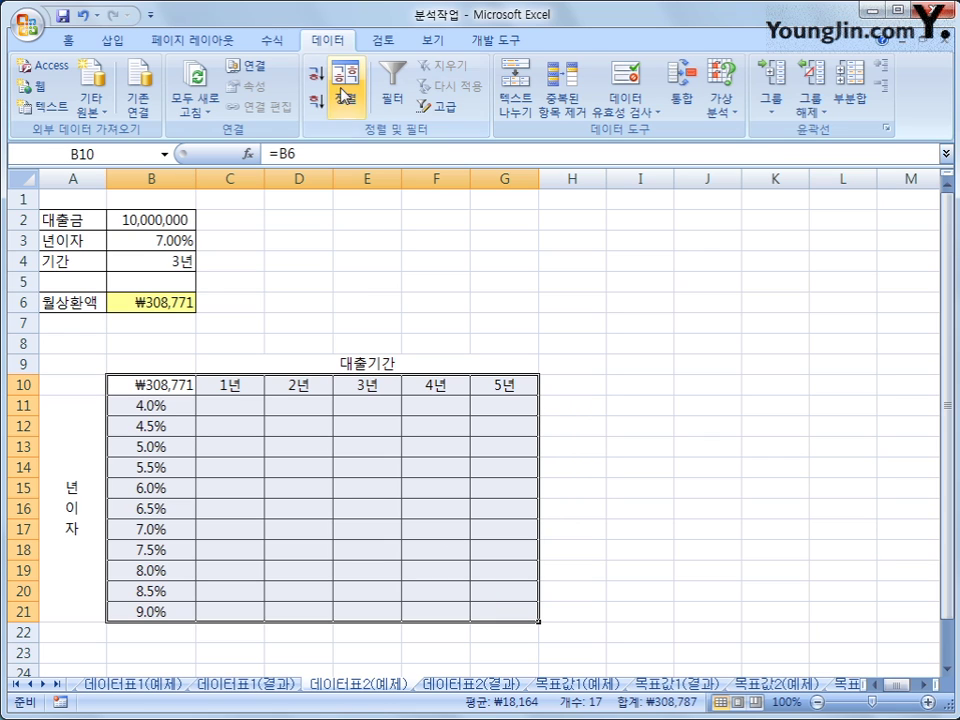
click(718, 110)
click(727, 174)
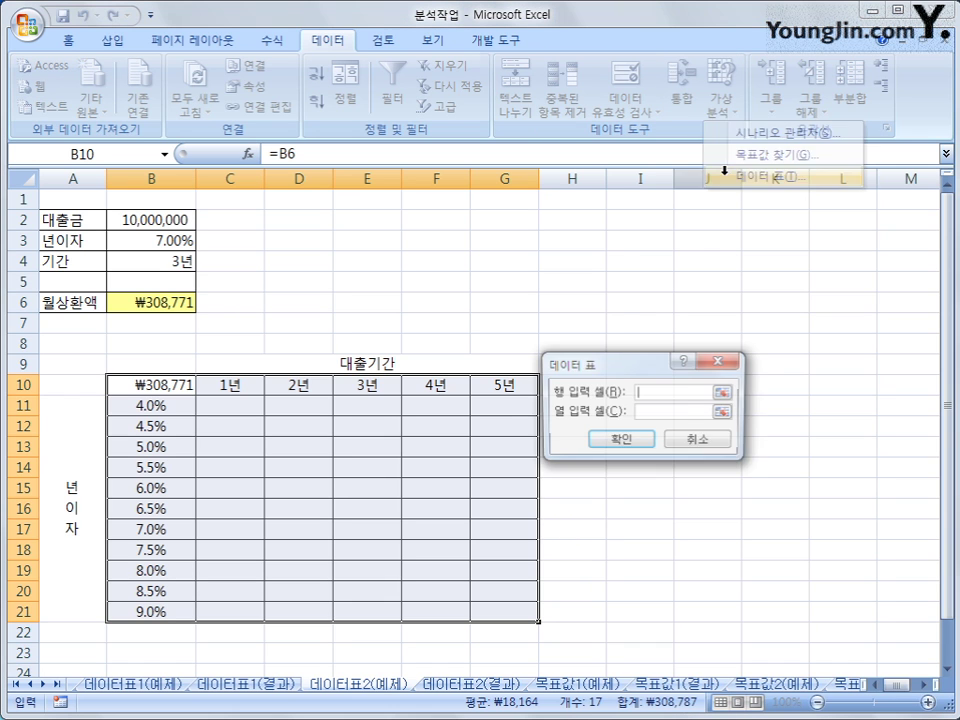
drag(654, 369, 643, 255)
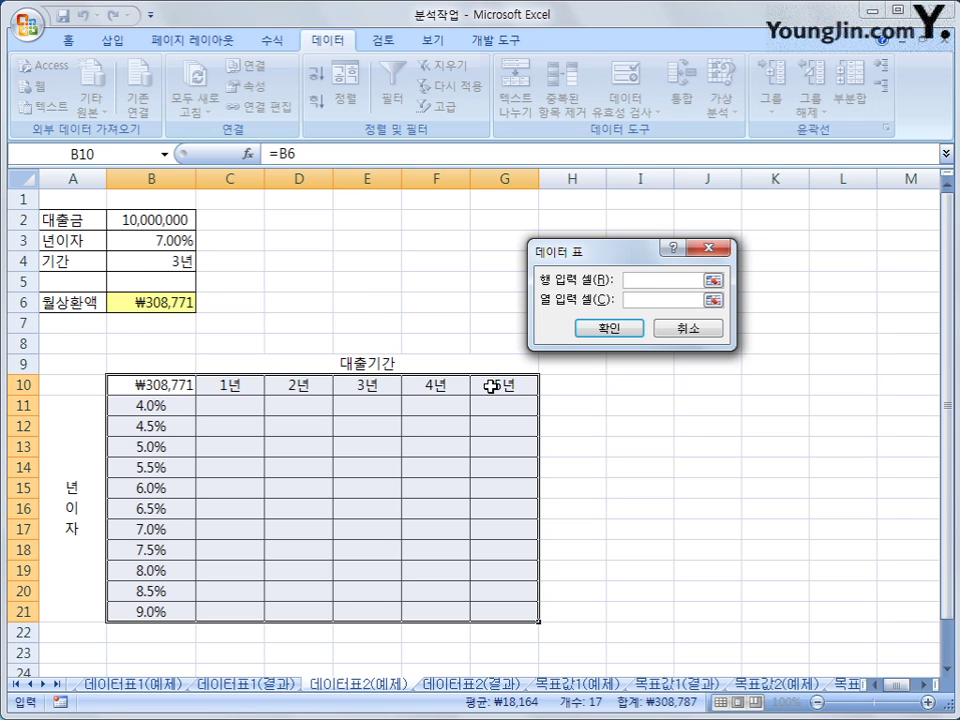
click(143, 259)
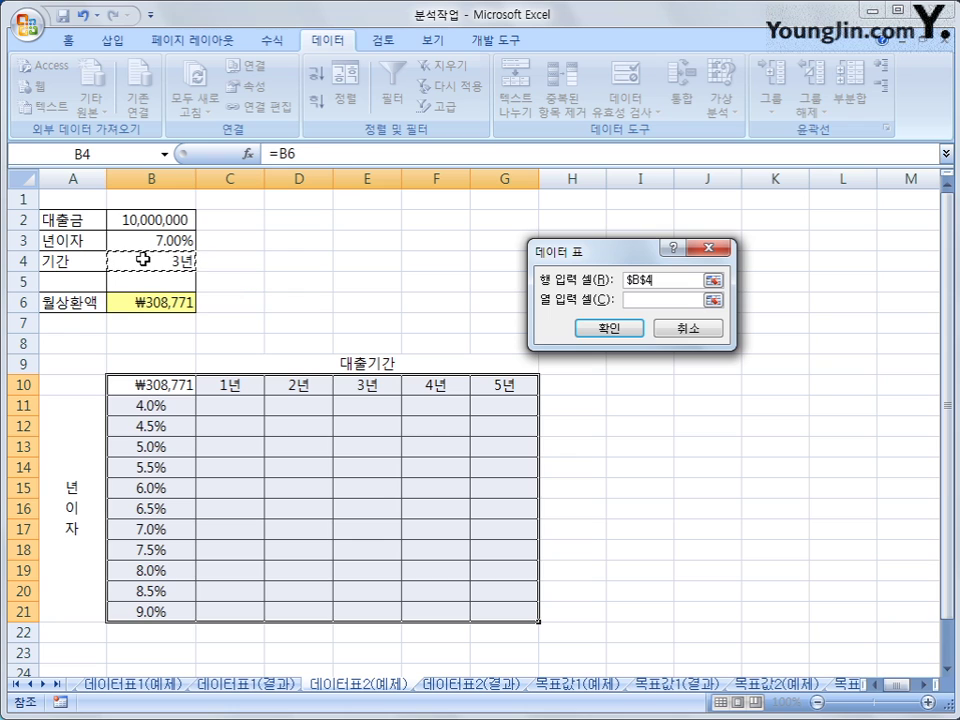
click(654, 302)
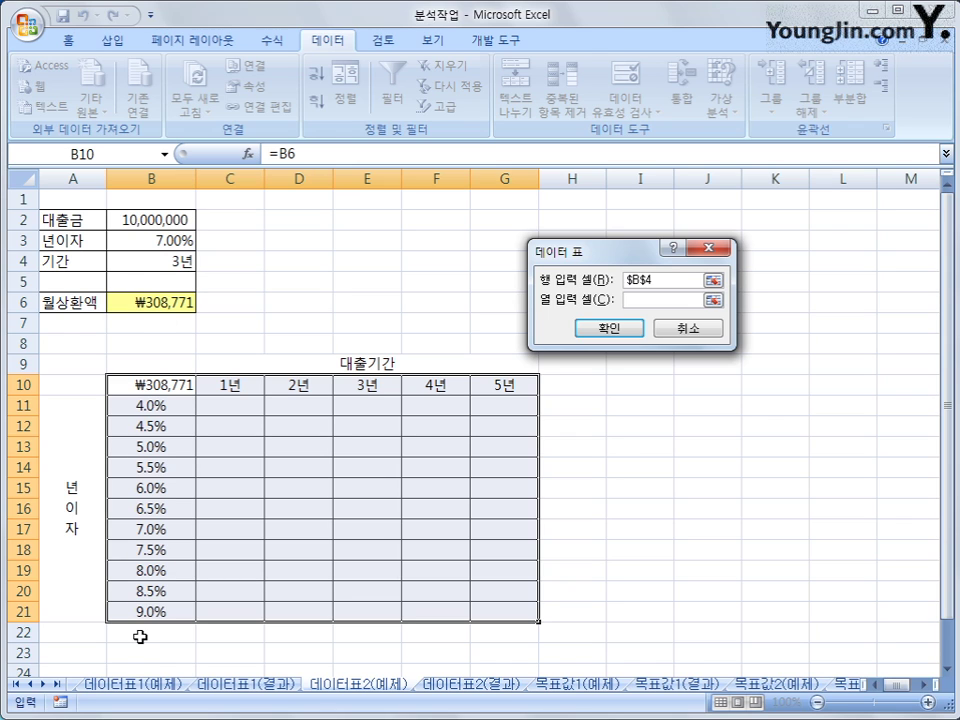
click(155, 240)
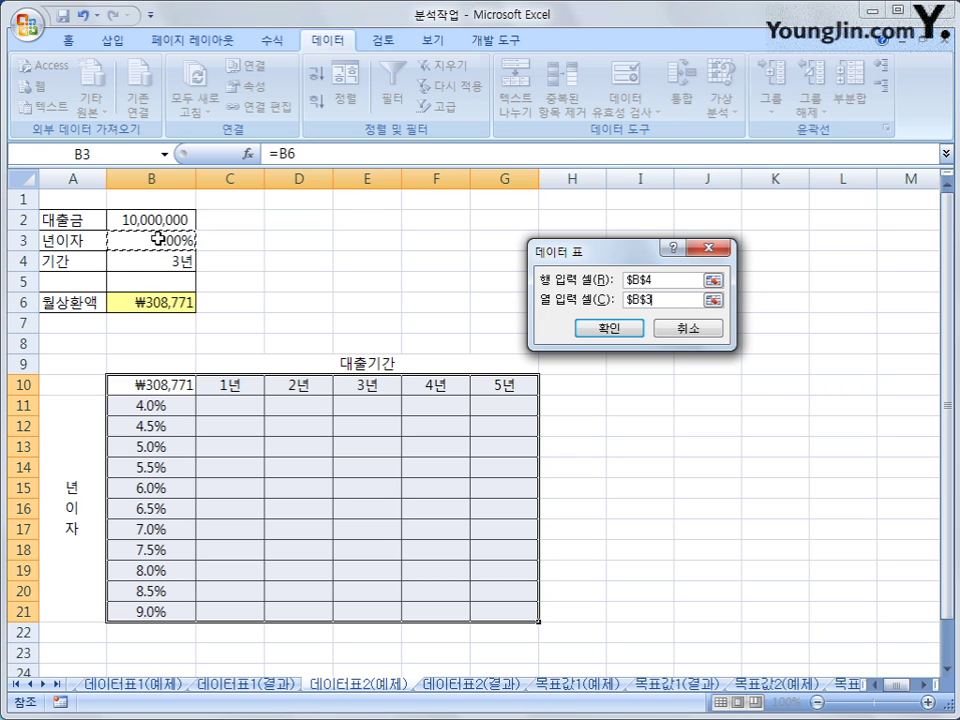
click(632, 330)
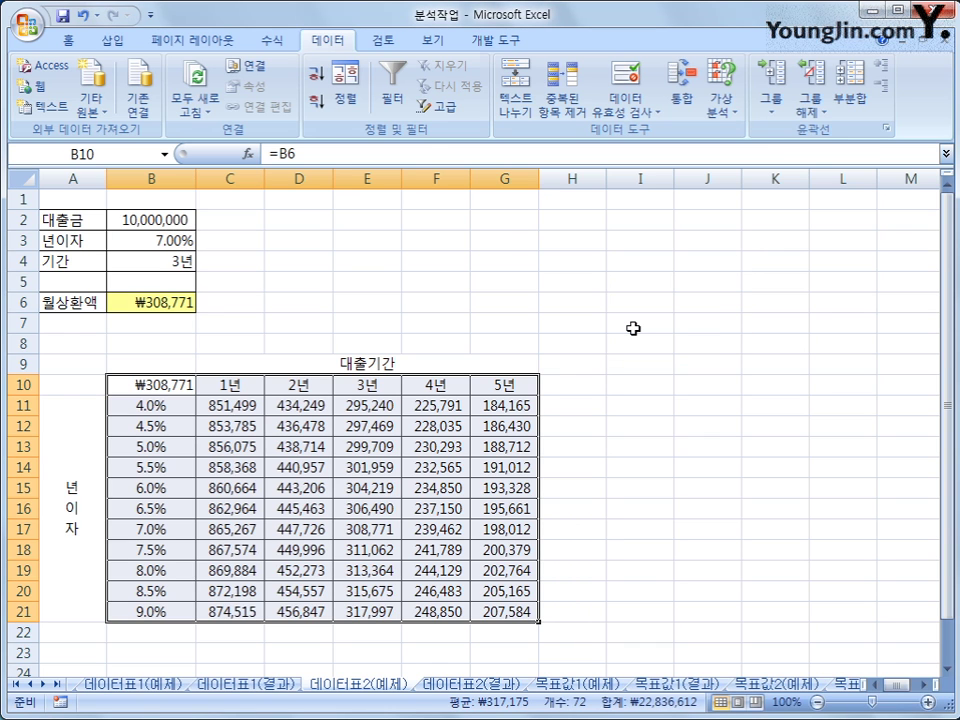